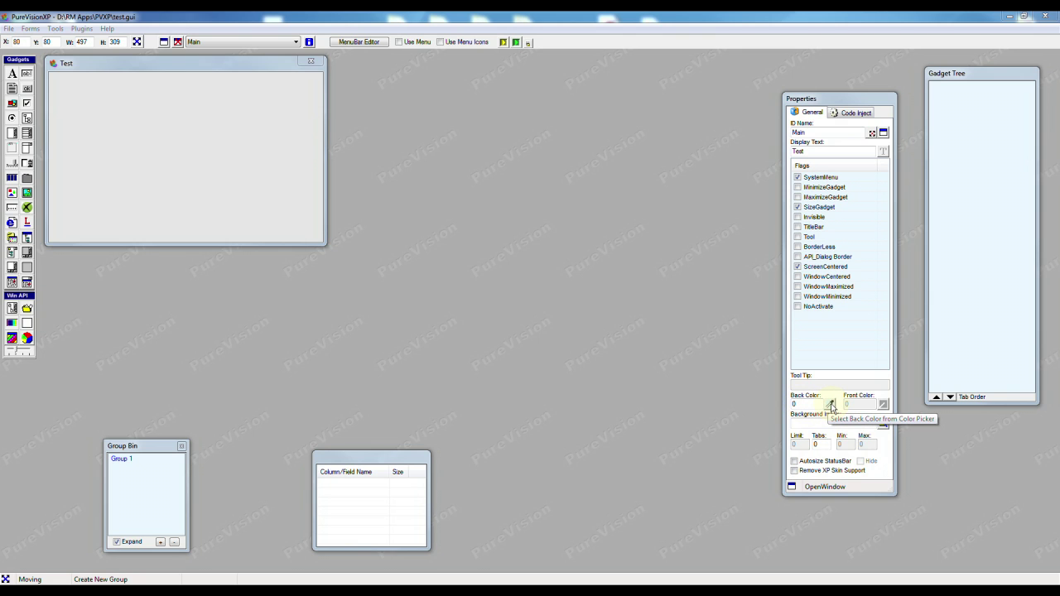
# Step: Set the Main form's back color to basic blue, and reset it to transparent
pyautogui.click(831, 405)
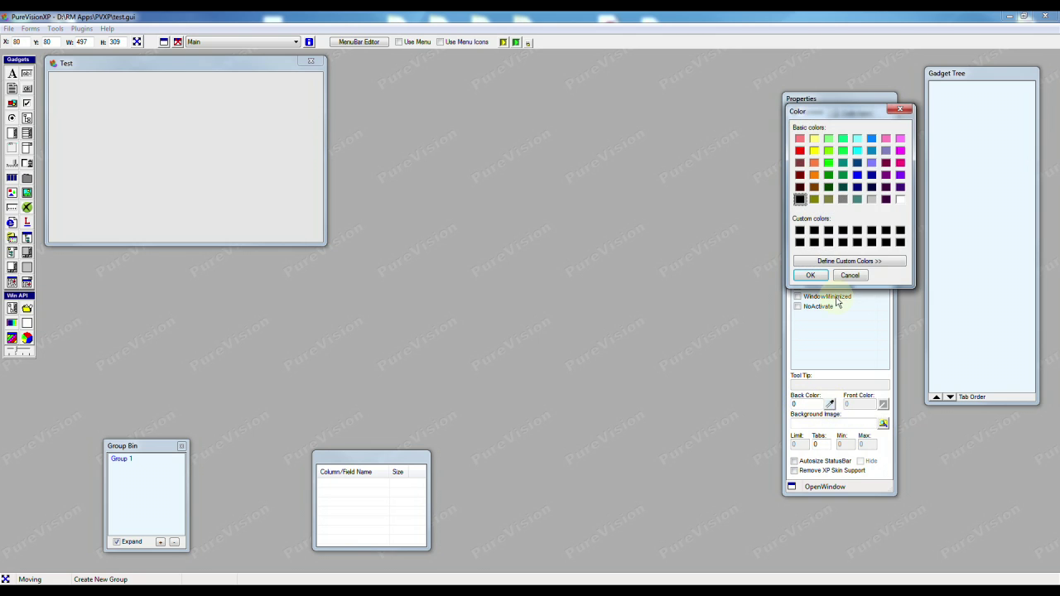
pyautogui.click(857, 175)
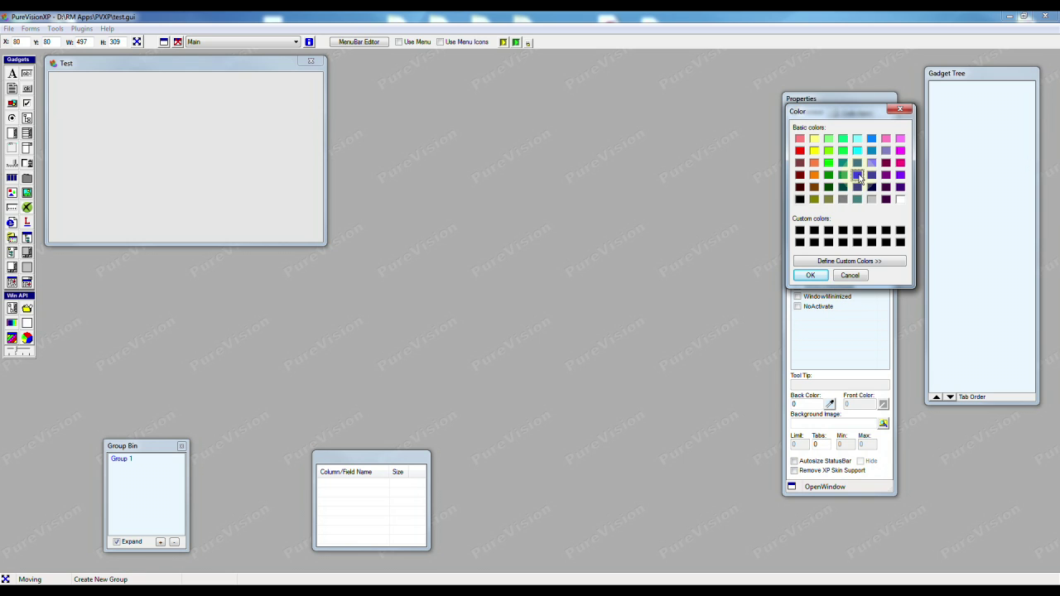
pyautogui.click(814, 275)
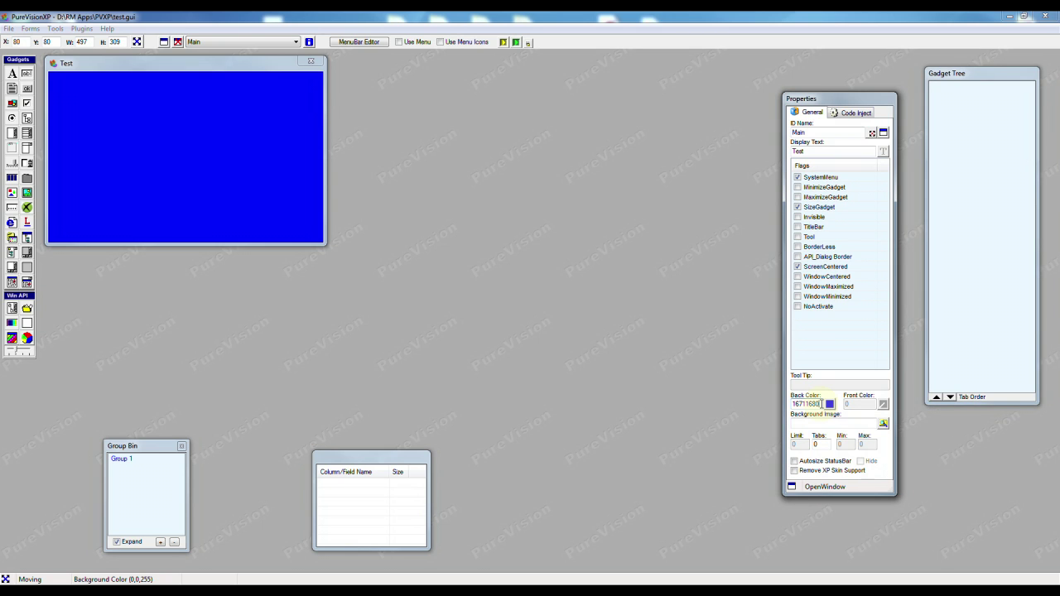
pyautogui.rightClick(822, 405)
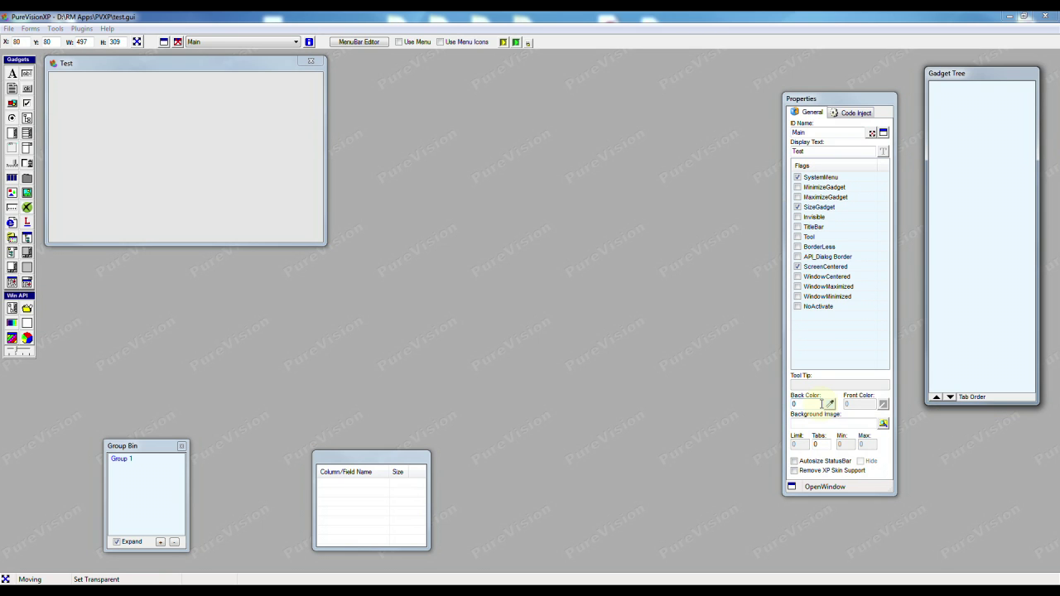
pyautogui.click(819, 405)
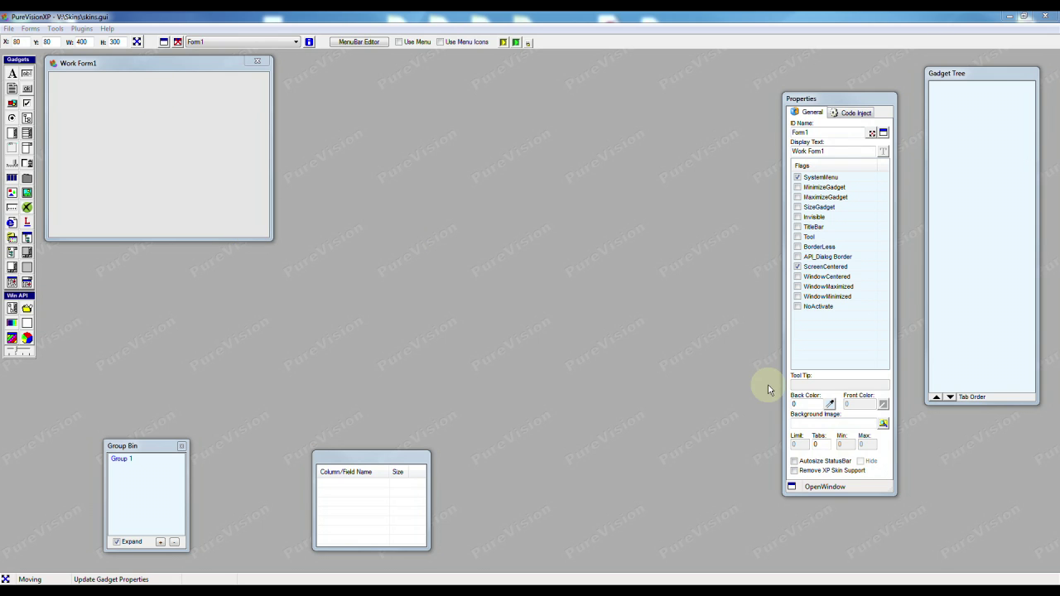
# Step: Use P1010795.JPG as Form1's background image and resize the form to 640 wide by 480 high
pyautogui.click(883, 426)
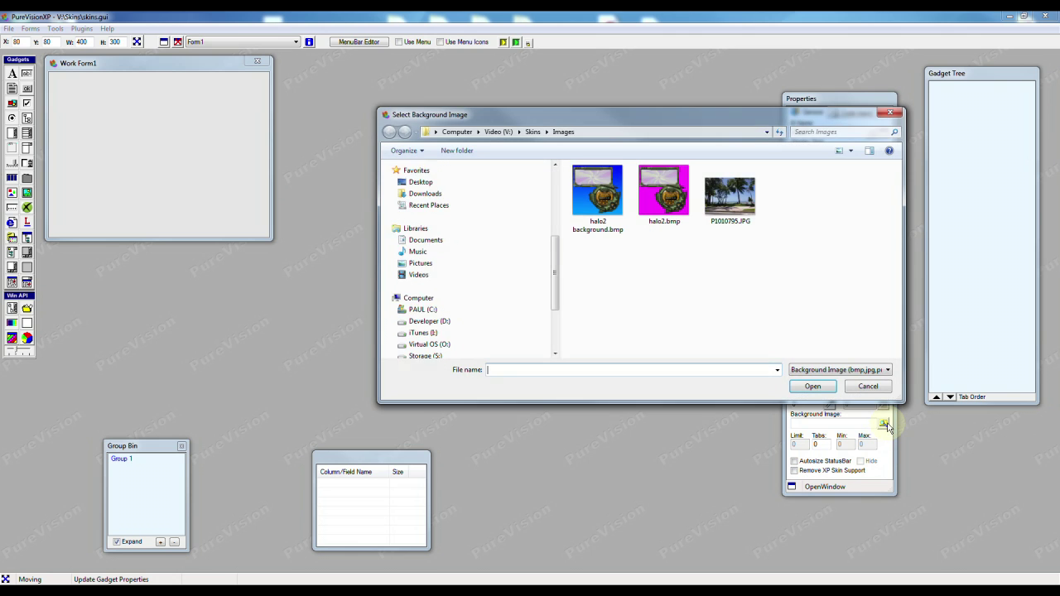
pyautogui.click(813, 386)
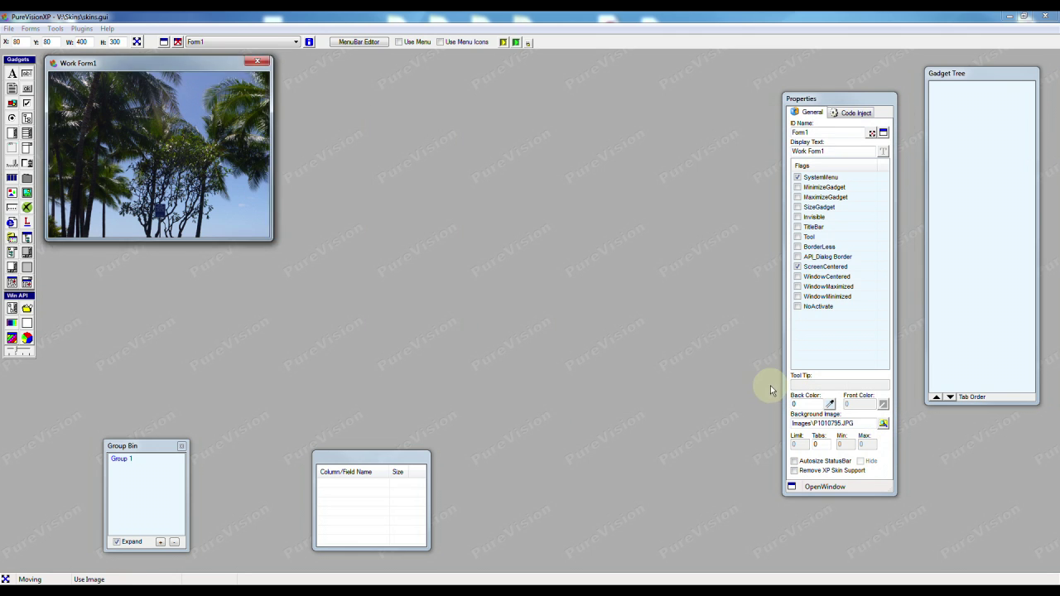
pyautogui.doubleClick(87, 43)
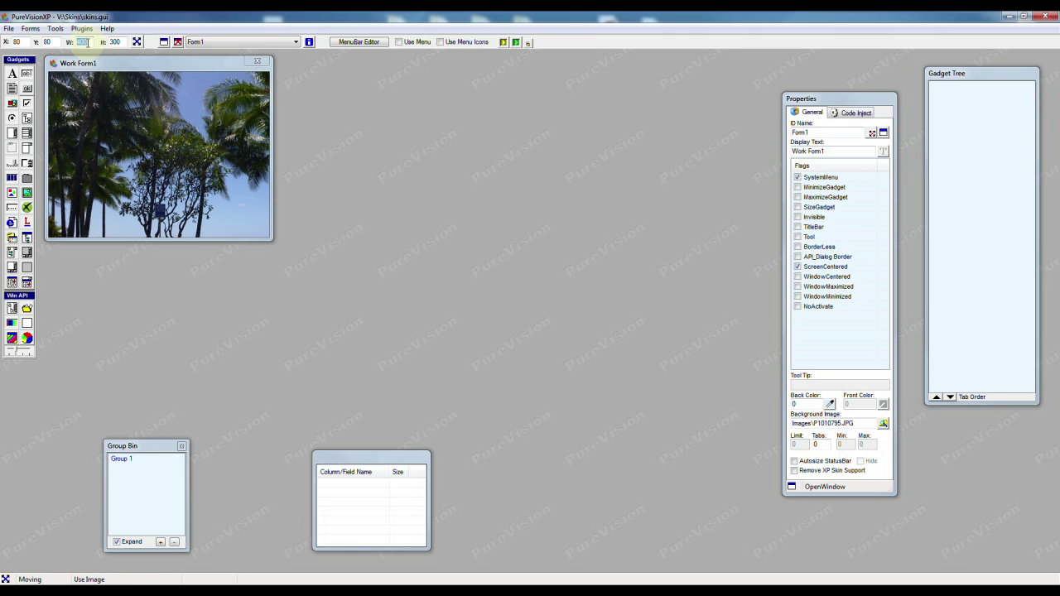
pyautogui.write('640')
pyautogui.press('Tab')
pyautogui.write('480')
pyautogui.press('Return')
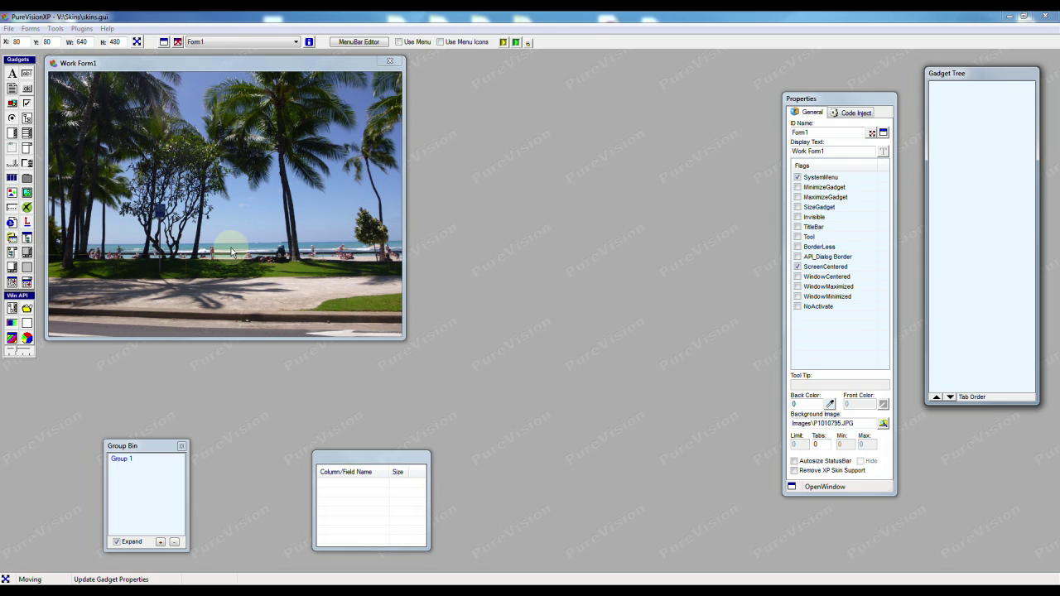
# Step: Add two button gadgets to Form1, one below the other, at about X 475, Y 255 and Y 285
pyautogui.click(26, 87)
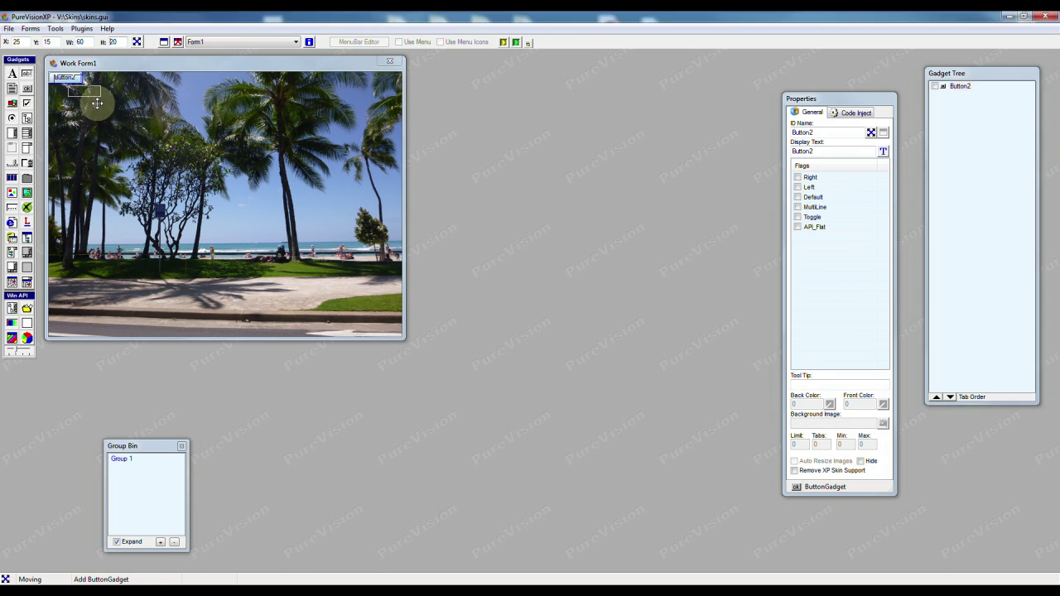
pyautogui.click(320, 220)
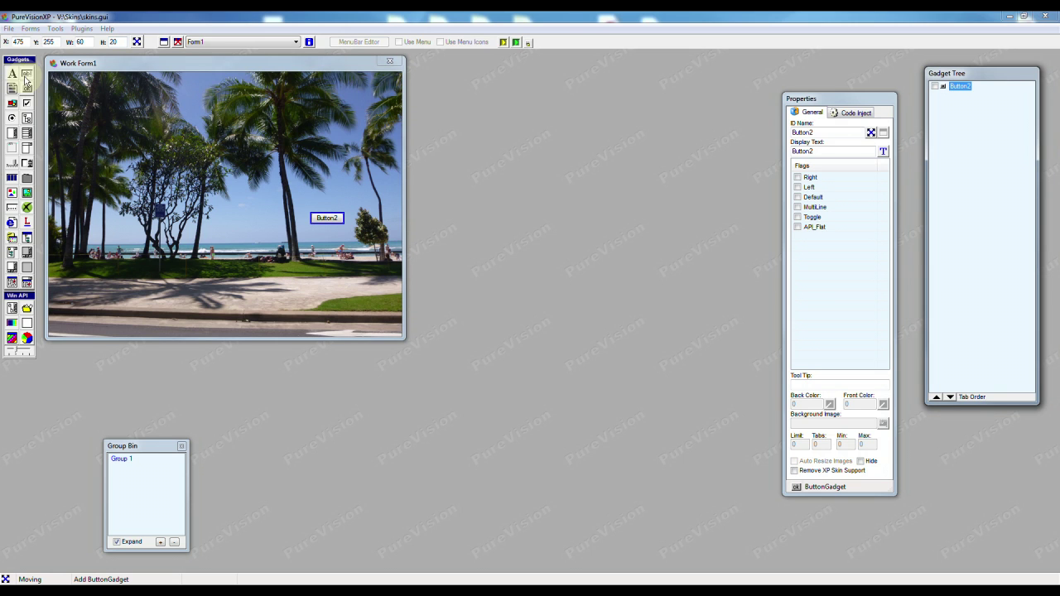
pyautogui.click(27, 87)
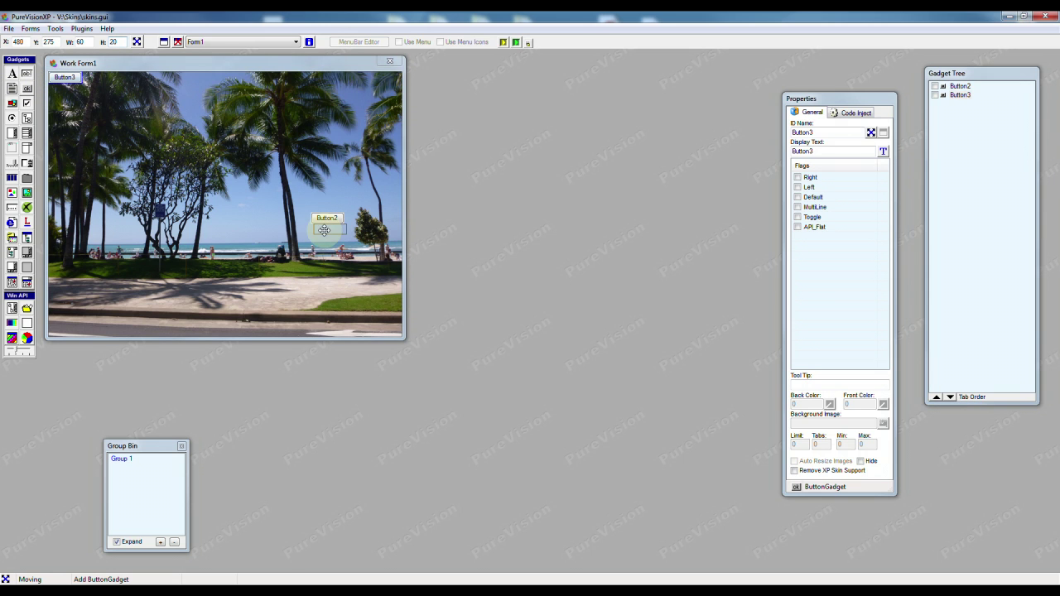
pyautogui.click(323, 230)
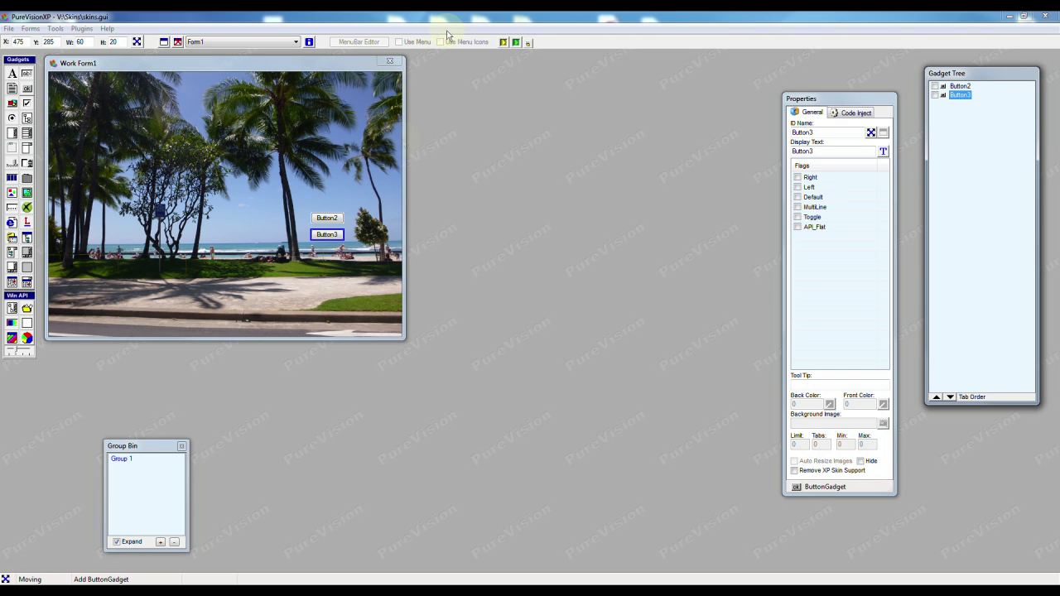
# Step: Remove the palm tree background image from Form1
pyautogui.click(547, 250)
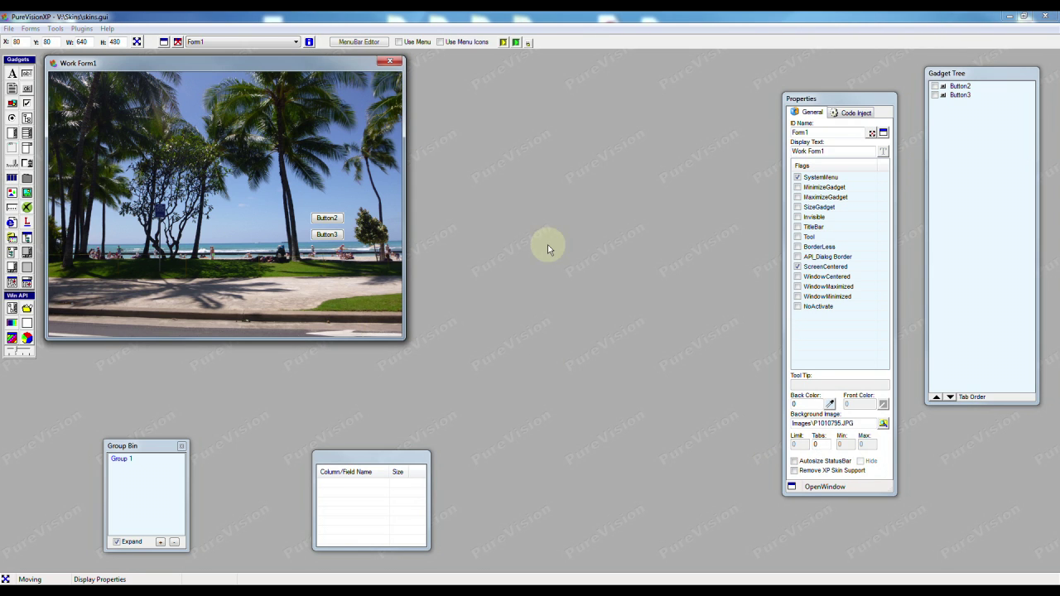
pyautogui.doubleClick(828, 423)
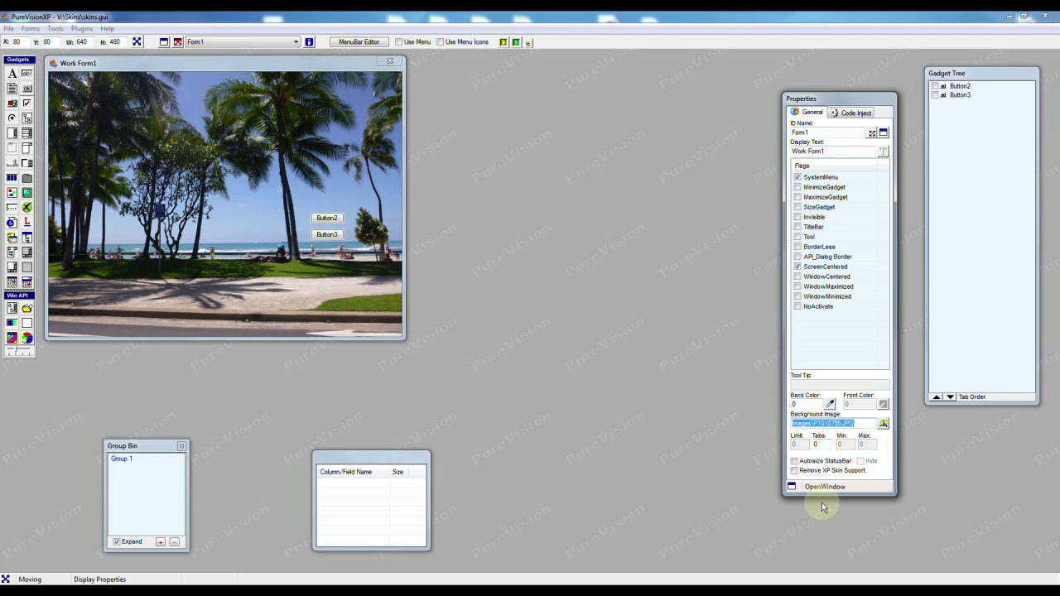
pyautogui.press('Delete')
pyautogui.press('Return')
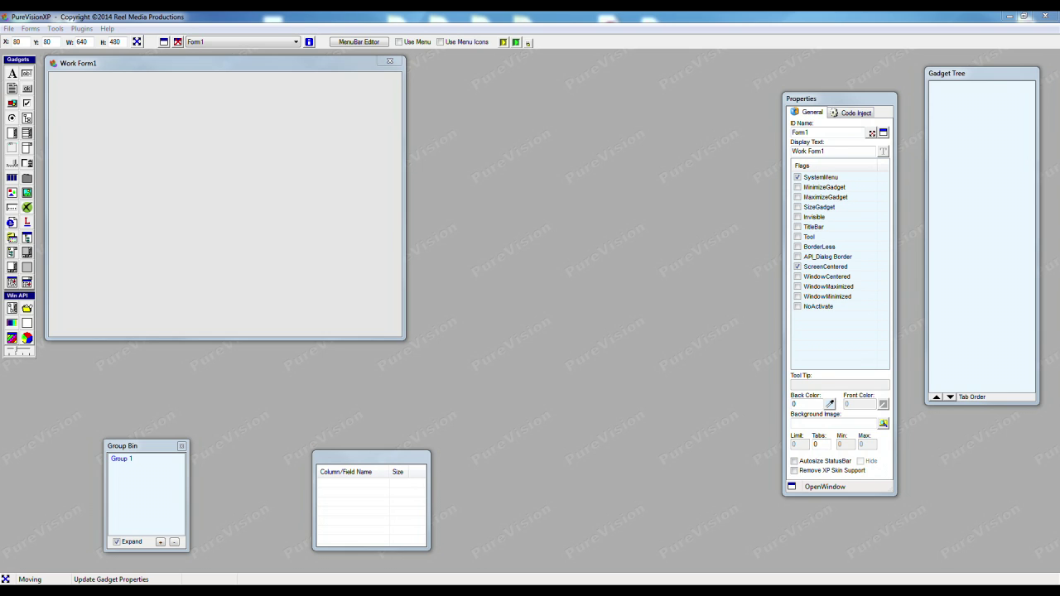
# Step: Resize Form1 to 503 wide by 505 high
pyautogui.doubleClick(83, 41)
pyautogui.write('503')
pyautogui.press('Tab')
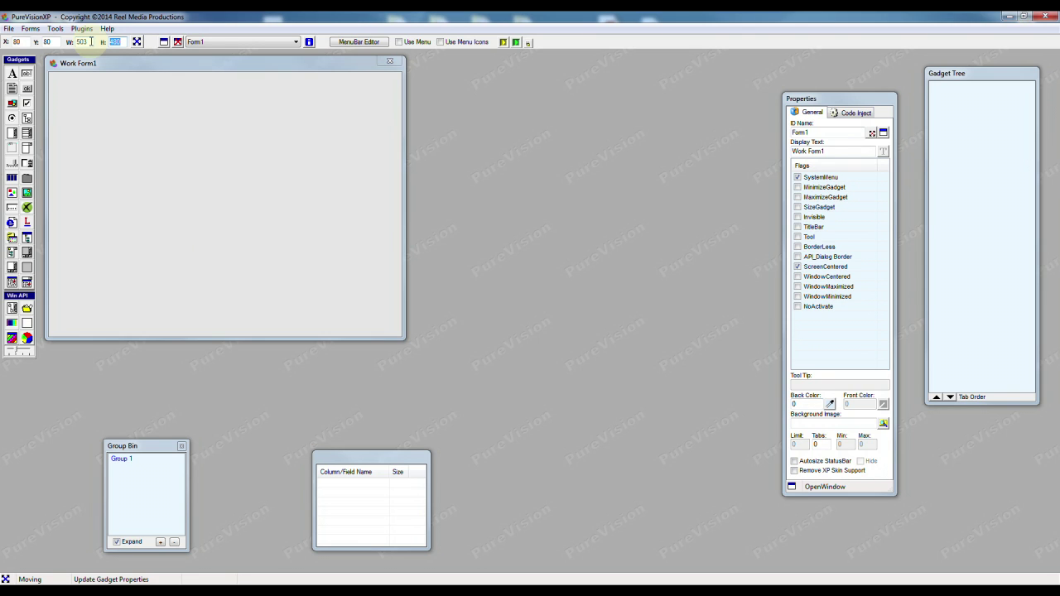
pyautogui.write('505')
pyautogui.press('Return')
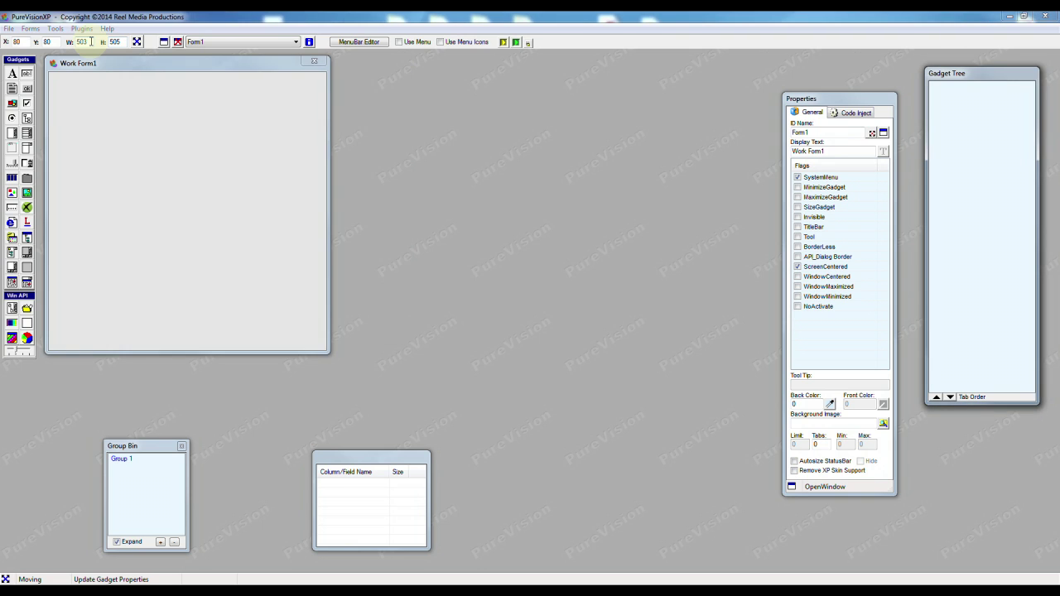
# Step: Use "halo2 background.bmp" from the Images folder as Form1's background image and save the project
pyautogui.click(883, 426)
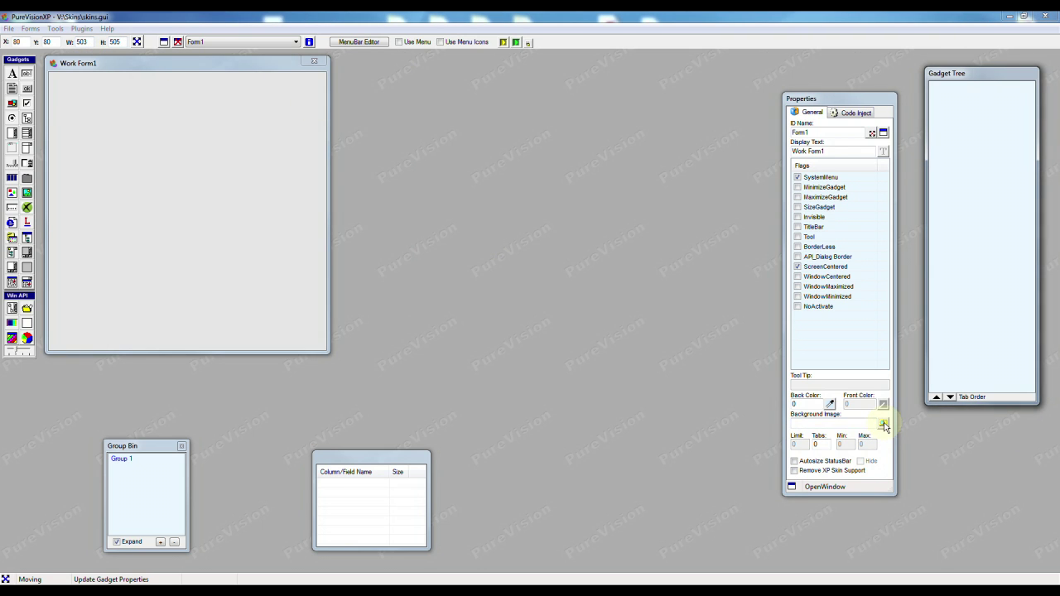
pyautogui.click(597, 194)
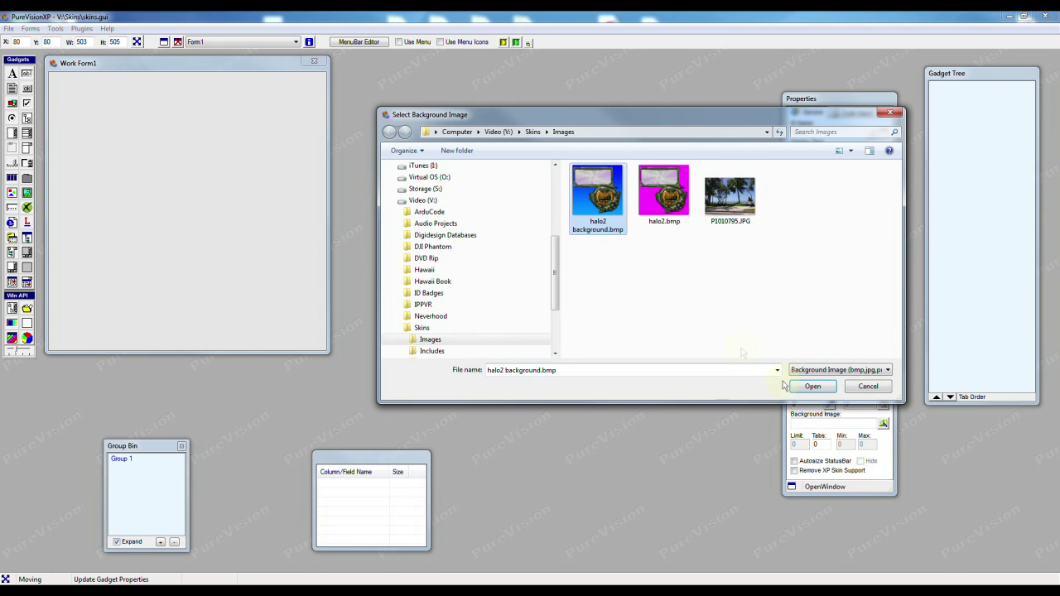
pyautogui.click(800, 387)
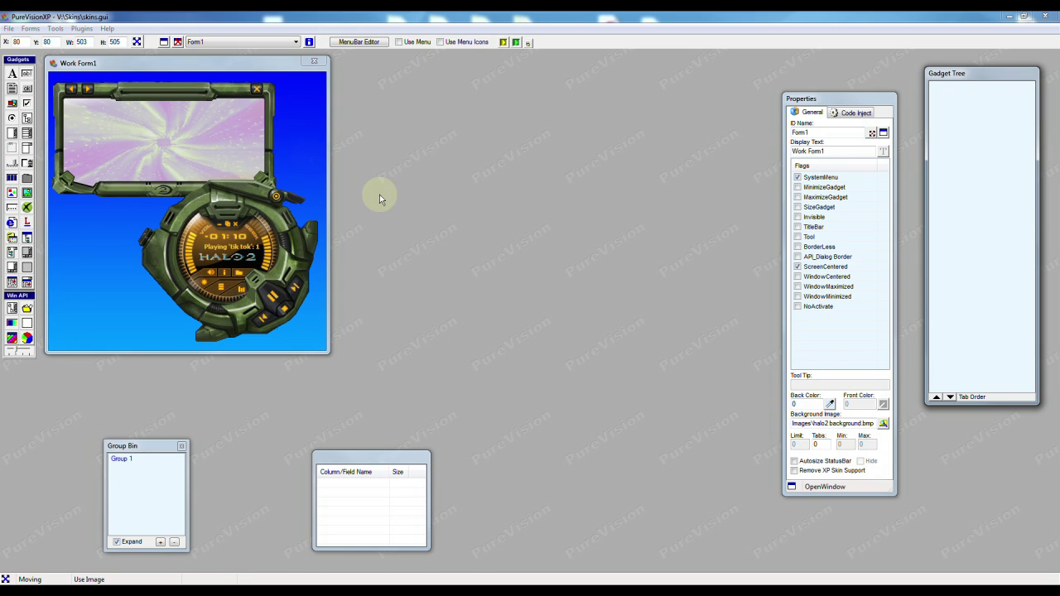
pyautogui.hotkey('ctrl', 's')
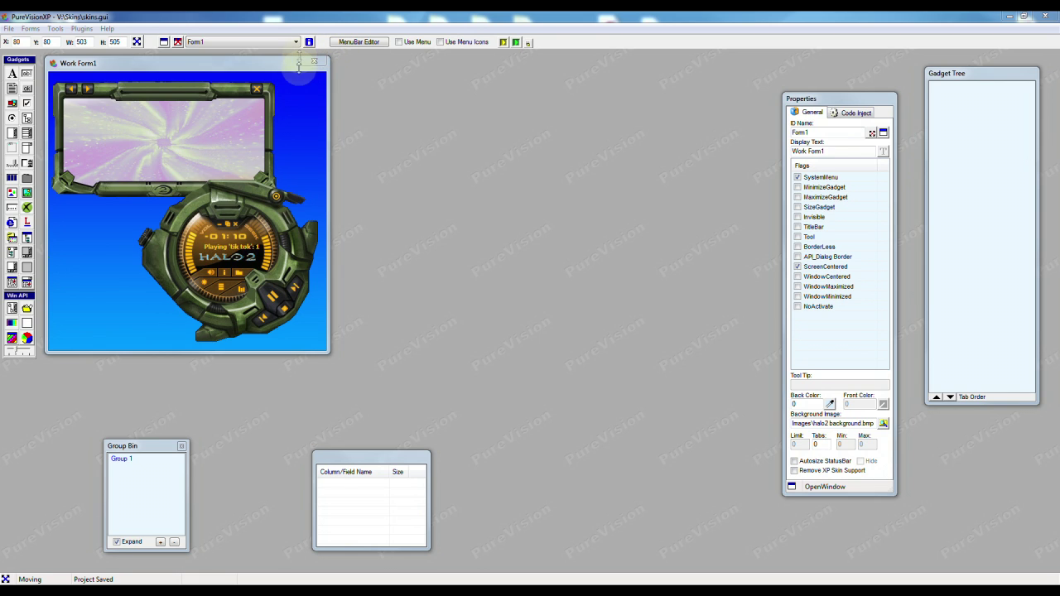
# Step: Make Form1 borderless and move it to about X 114, Y 116 by its background image
pyautogui.click(798, 247)
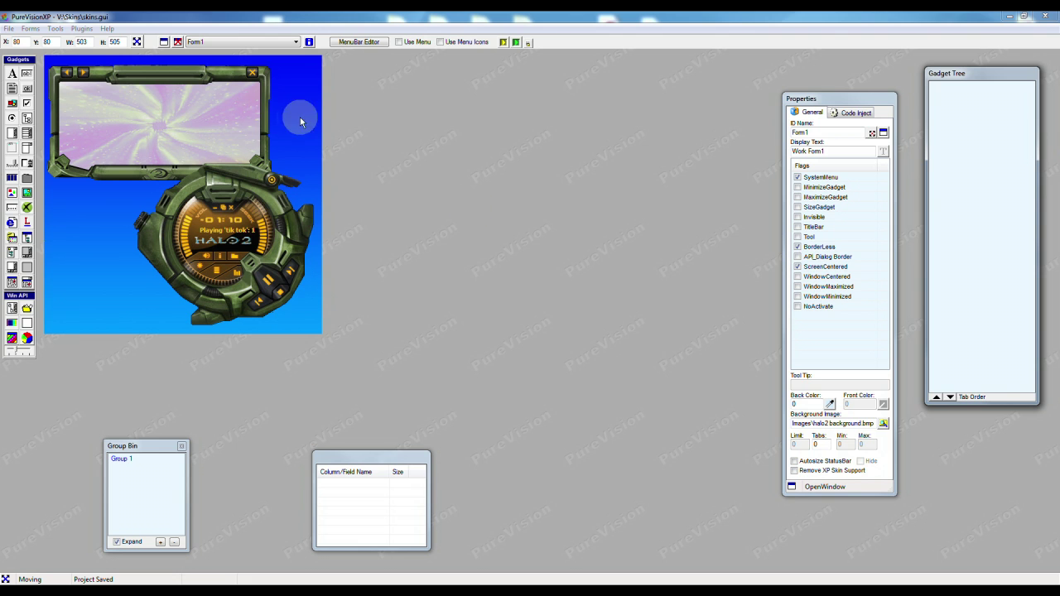
pyautogui.moveTo(227, 119); pyautogui.dragTo(248, 145)
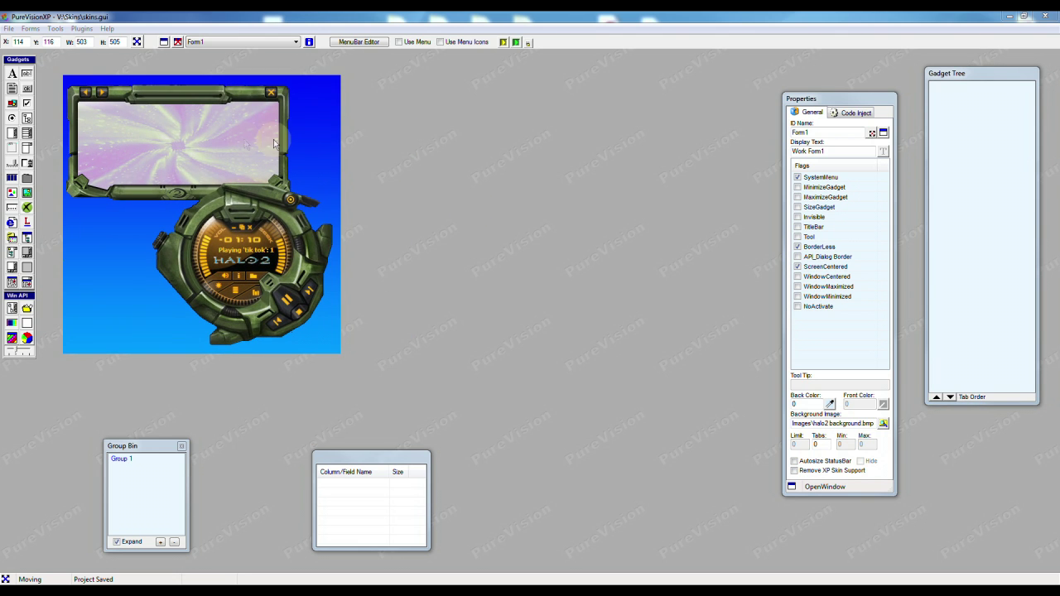
pyautogui.click(275, 97)
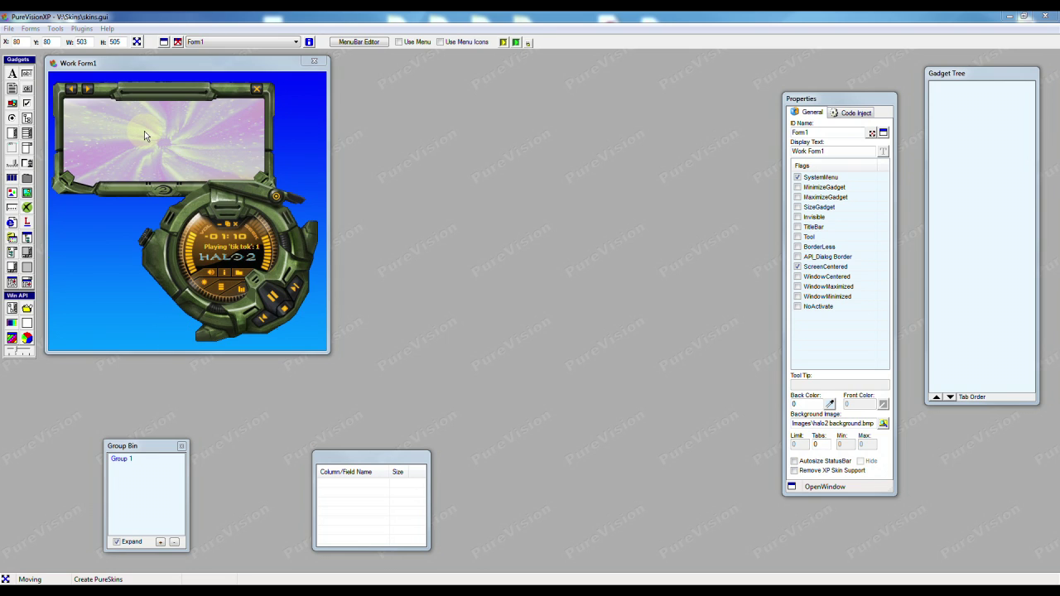
# Step: Replace Form1's background image with halo2.bmp and add a new form to the project
pyautogui.click(882, 424)
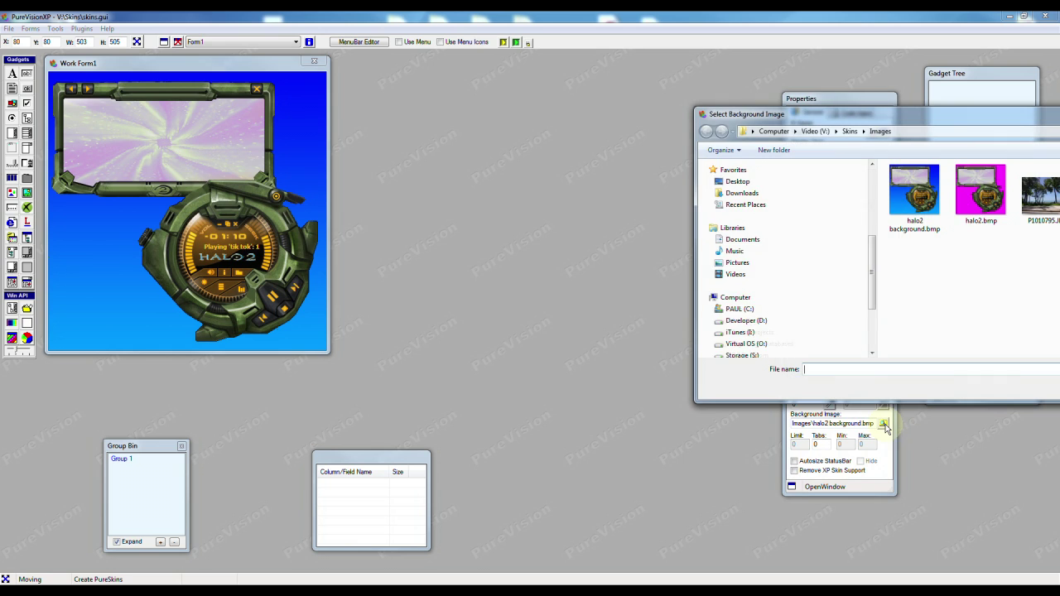
pyautogui.click(981, 192)
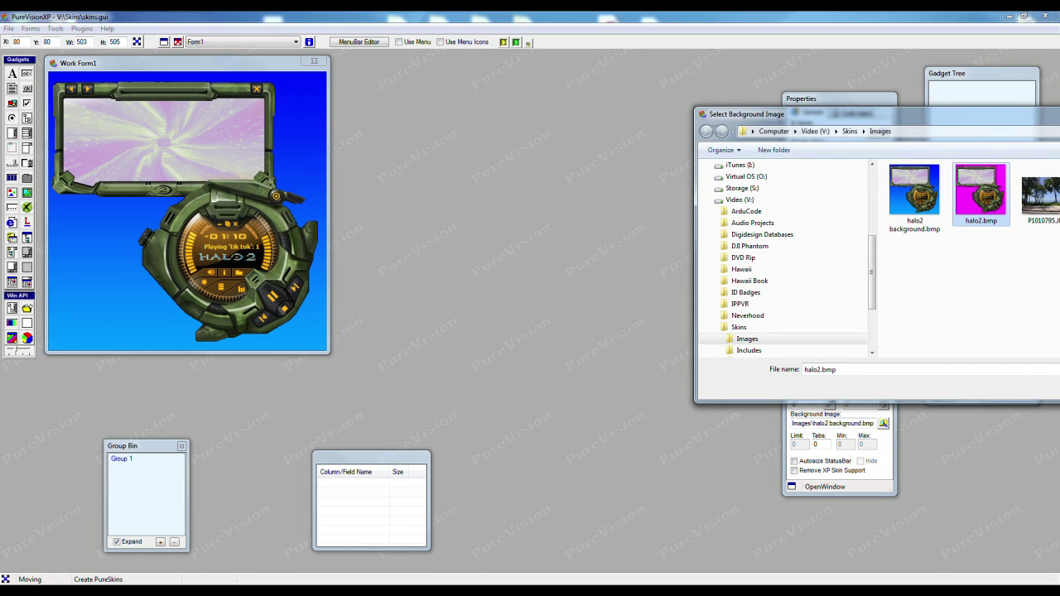
pyautogui.press('Return')
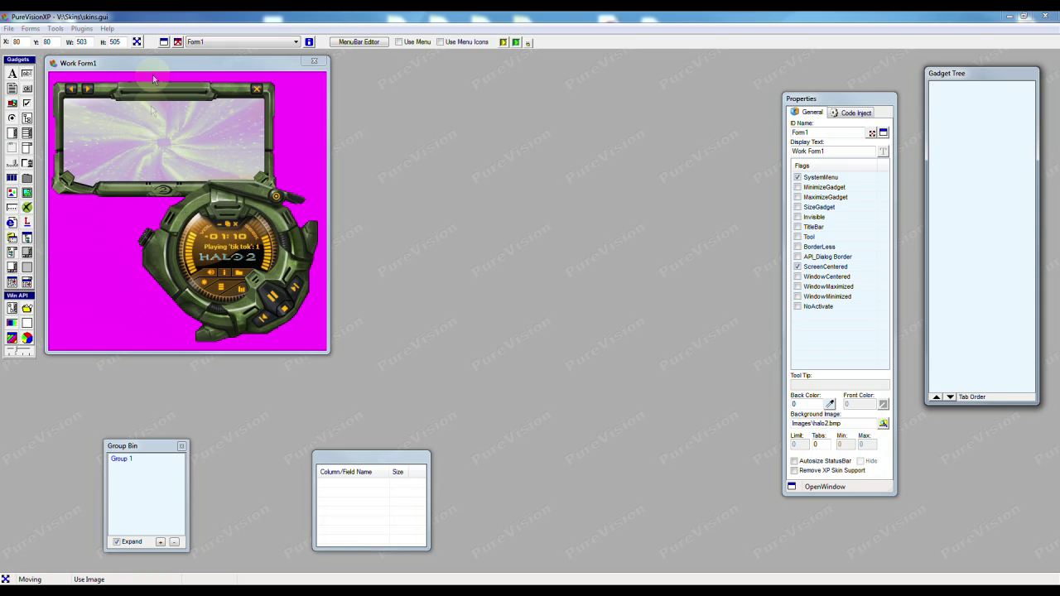
pyautogui.click(164, 41)
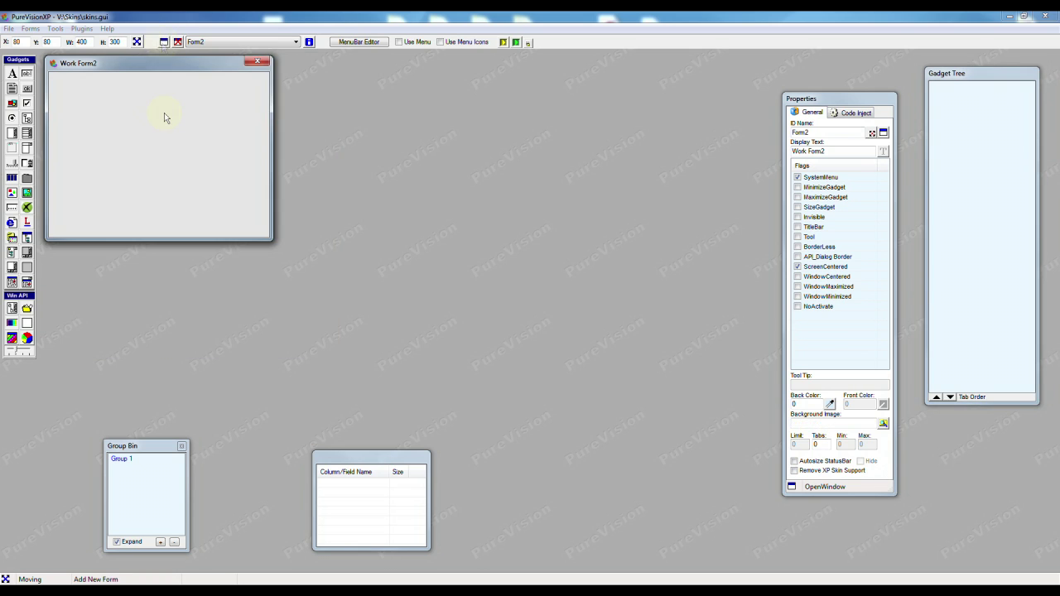
# Step: Convert V:\Skins\Images\halo2.bmp to a compressed PureSkin with PureSkin Maker, picking the magenta background as the transparent color
pyautogui.click(55, 28)
pyautogui.click(77, 99)
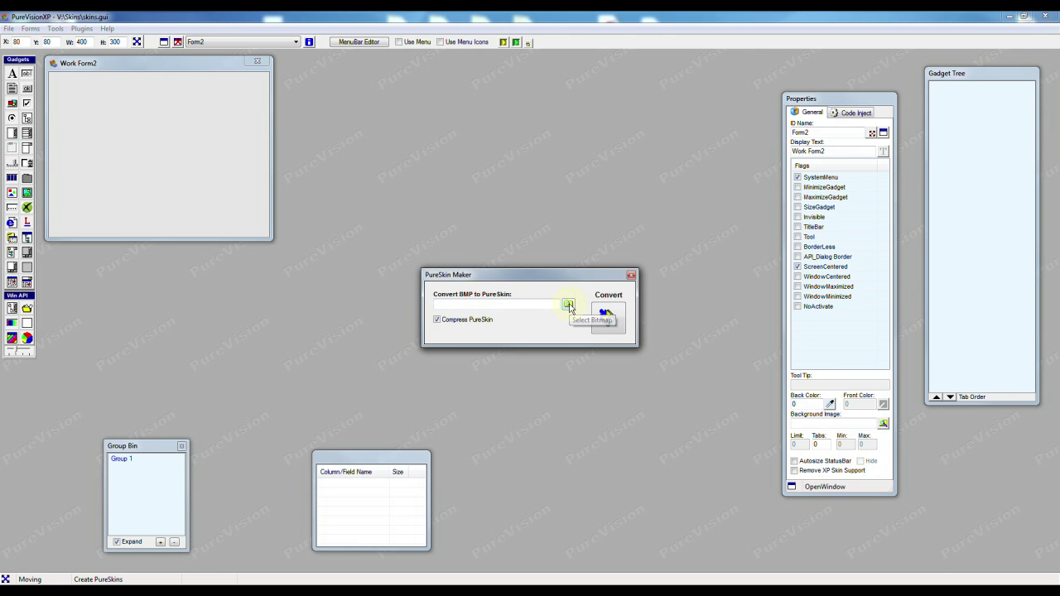
pyautogui.click(570, 307)
pyautogui.click(712, 366)
pyautogui.click(860, 563)
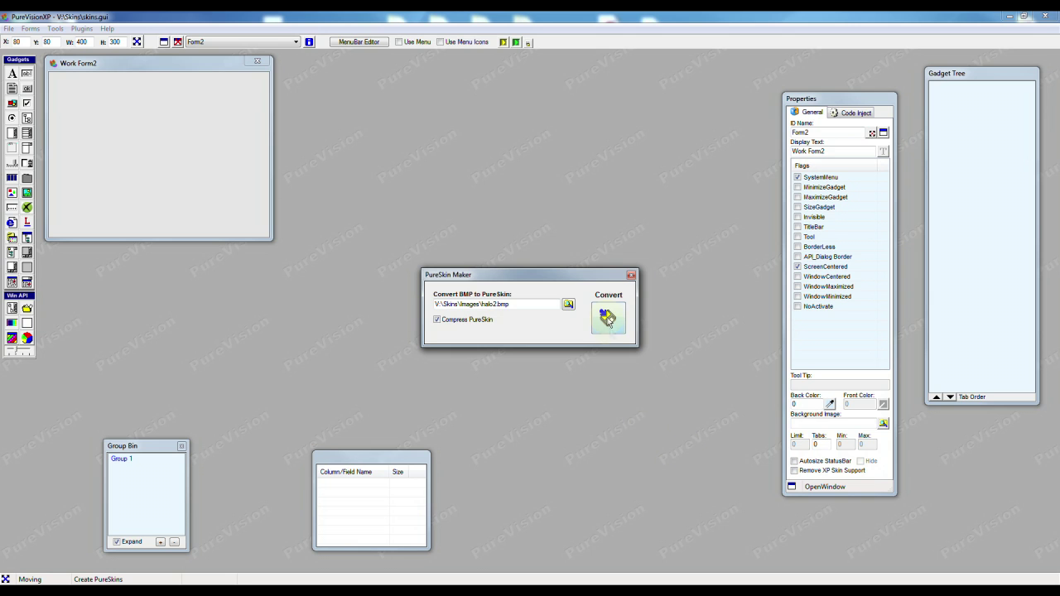
pyautogui.click(609, 317)
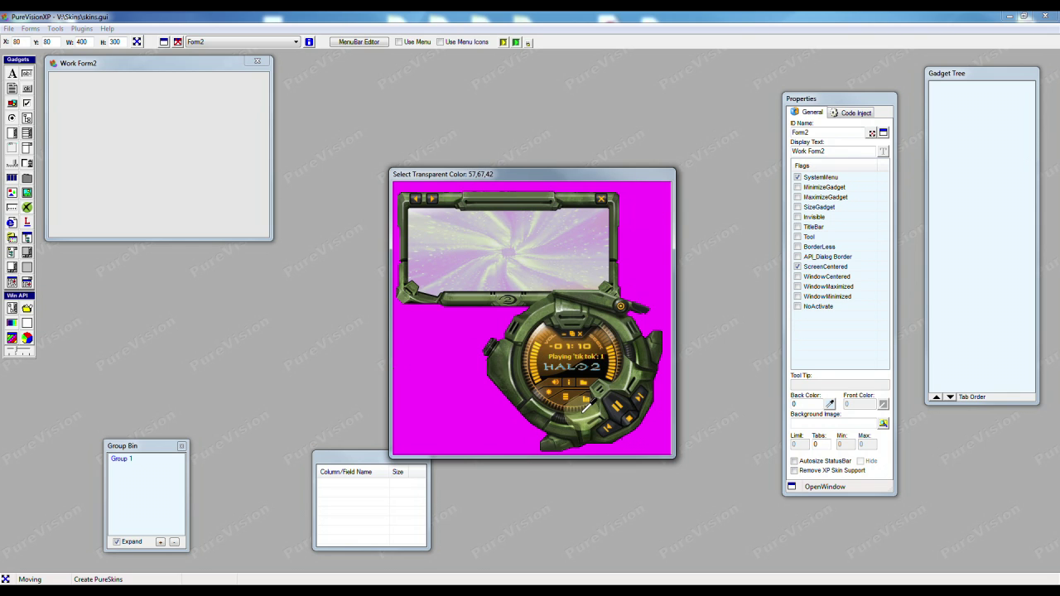
pyautogui.click(422, 354)
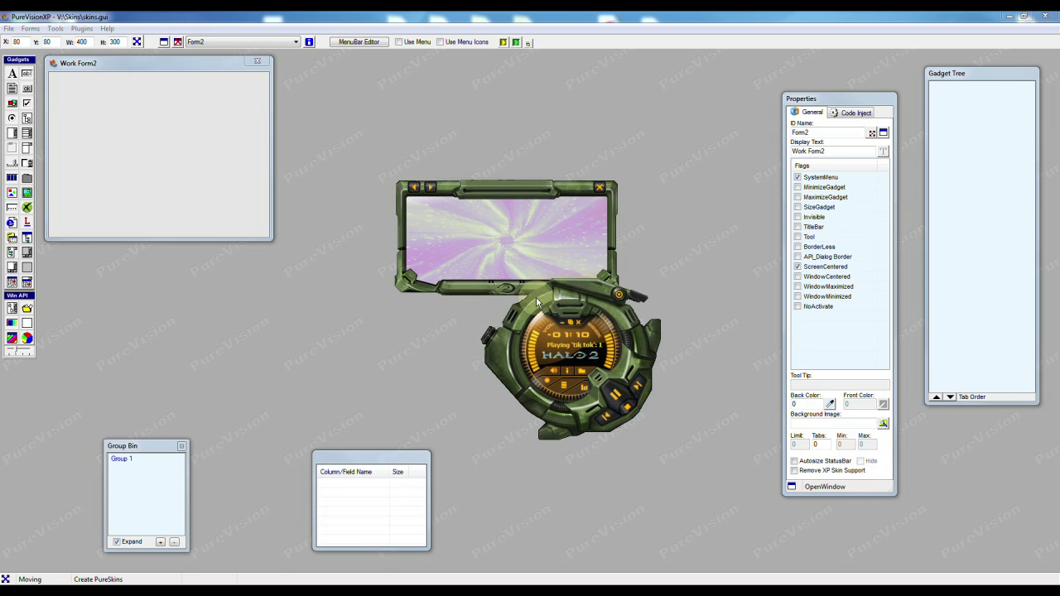
# Step: Move the skin preview over Form2 and back onto the empty workspace to check its transparency
pyautogui.moveTo(537, 302); pyautogui.dragTo(245, 219)
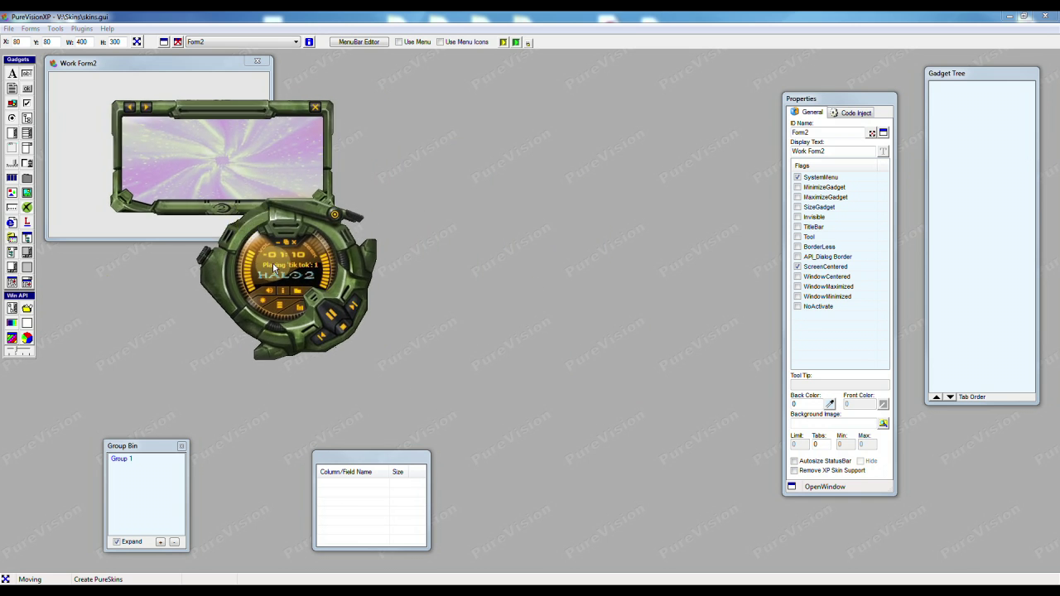
pyautogui.moveTo(272, 262); pyautogui.dragTo(481, 251)
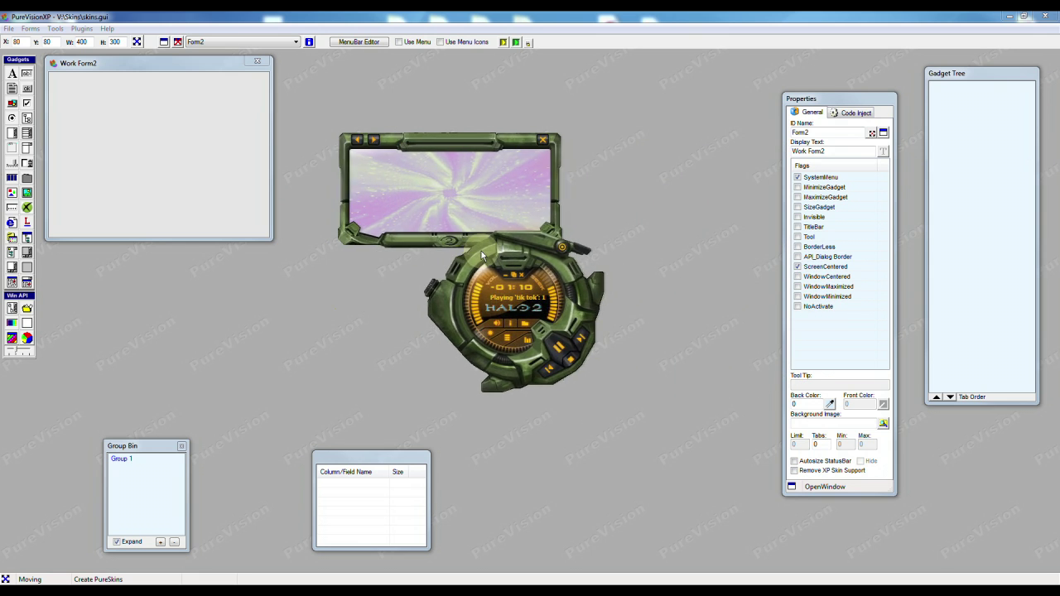
# Step: Save the converted halo2 PureSkin and close PureSkin Maker
pyautogui.rightClick(445, 300)
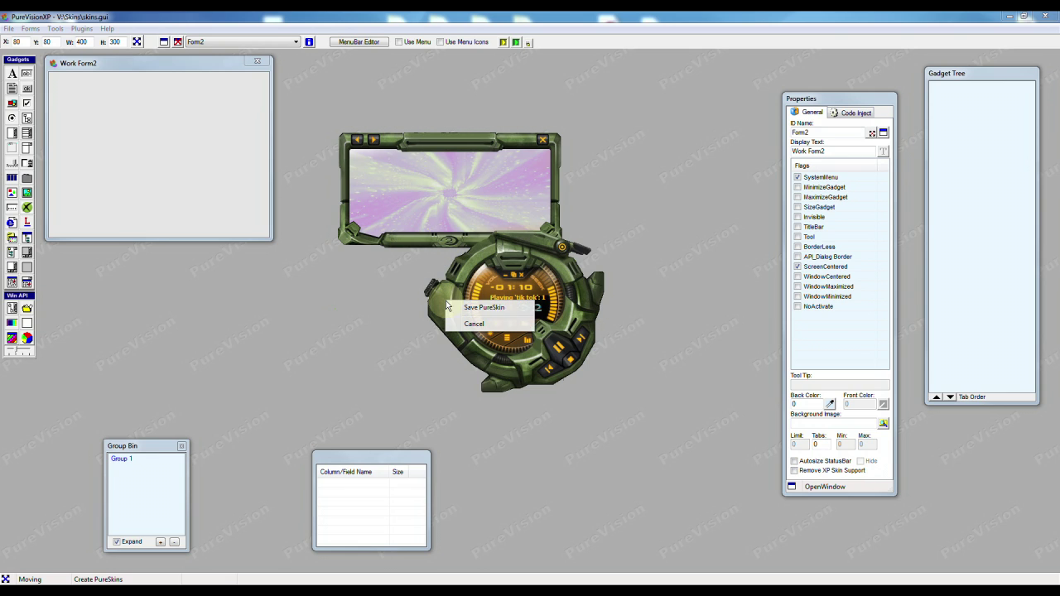
pyautogui.click(488, 309)
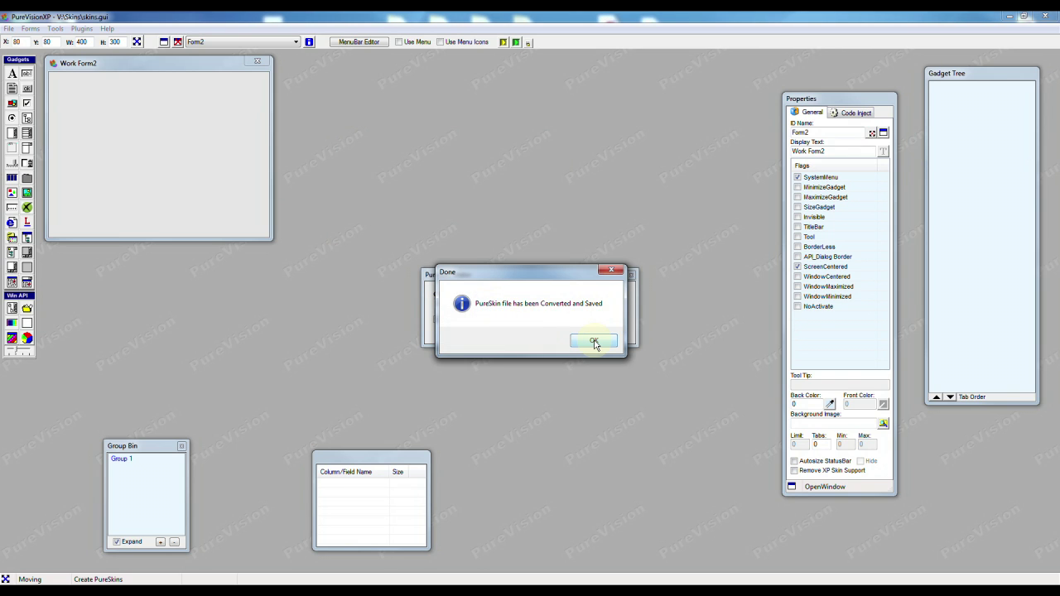
pyautogui.click(593, 341)
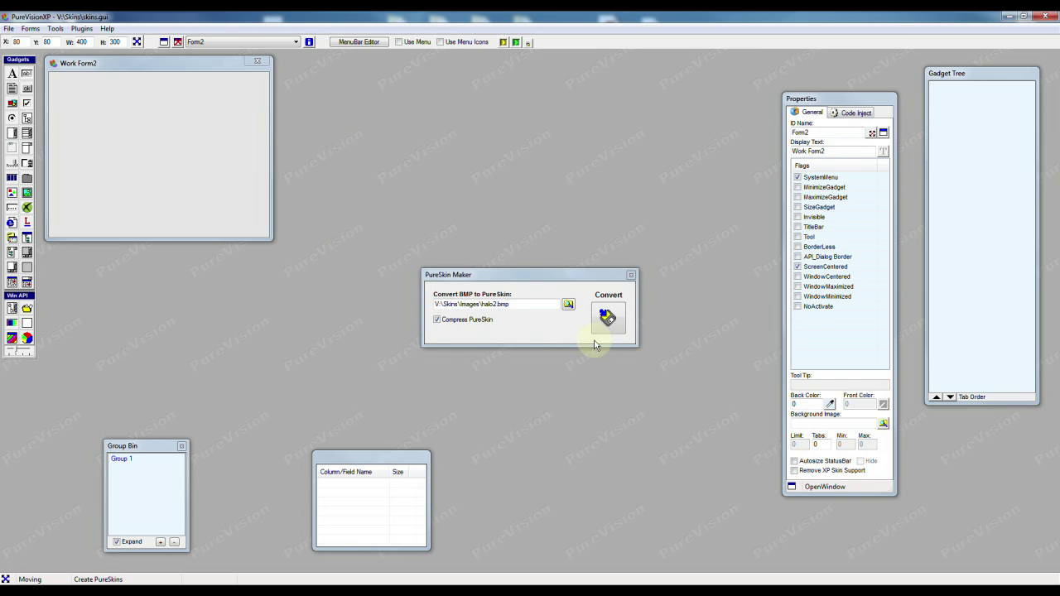
pyautogui.click(631, 277)
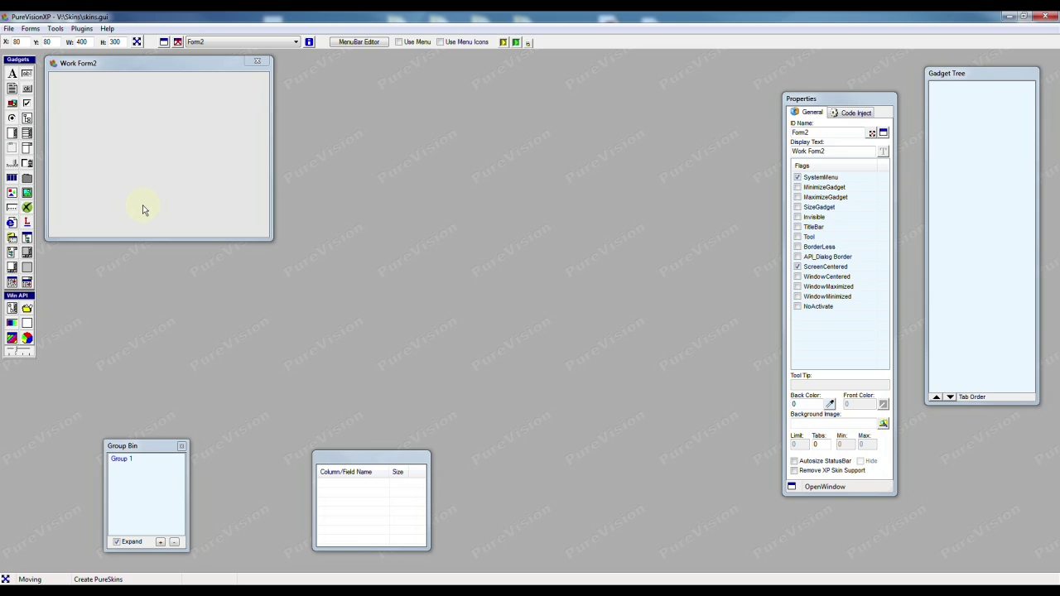
# Step: Add a PureSkin gadget to Form2, check the form's properties, and reselect the gadget
pyautogui.click(13, 340)
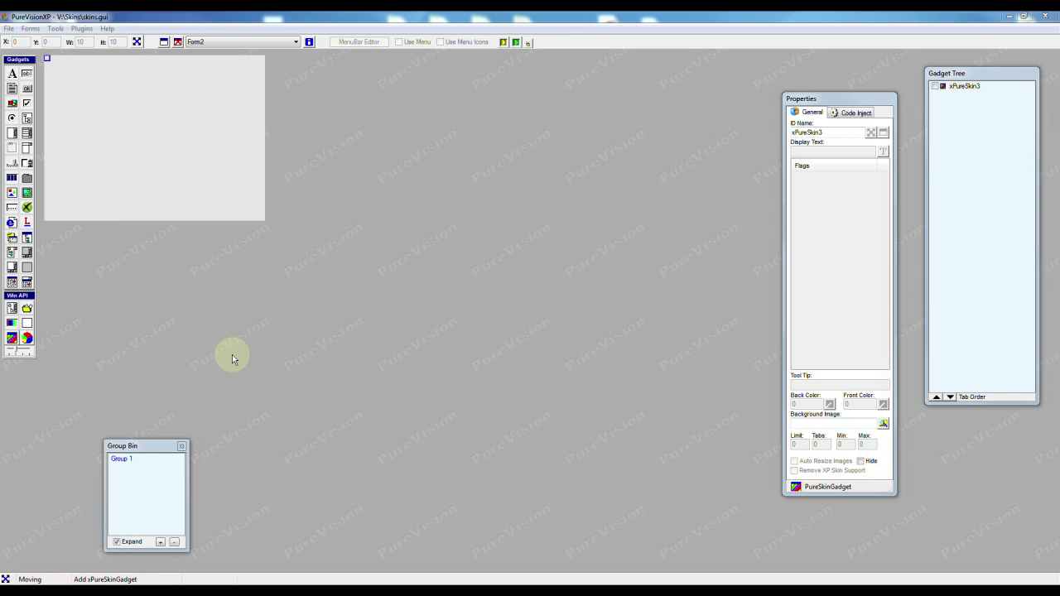
pyautogui.click(310, 43)
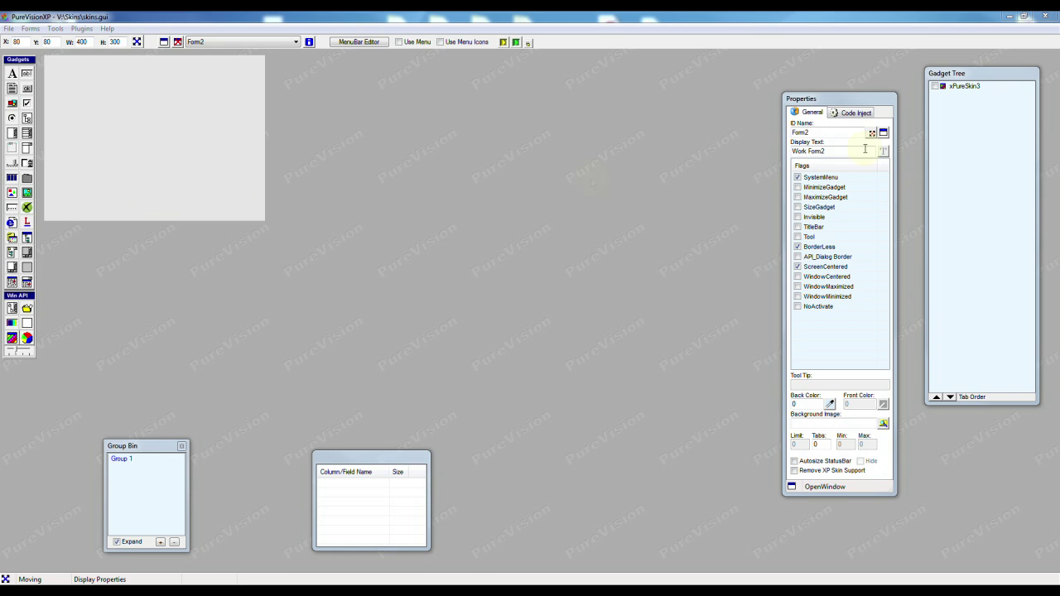
pyautogui.click(956, 87)
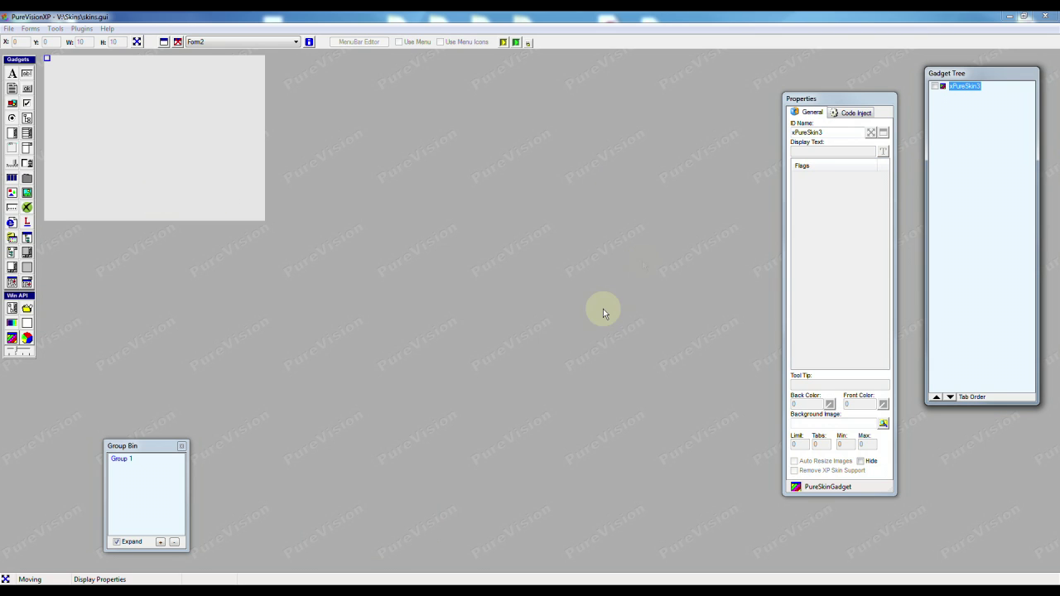
# Step: Load halo2.pvs from V:\Skins\Images into the PureSkin gadget and move the skinned Form2 to about X 110, Y 96
pyautogui.click(883, 423)
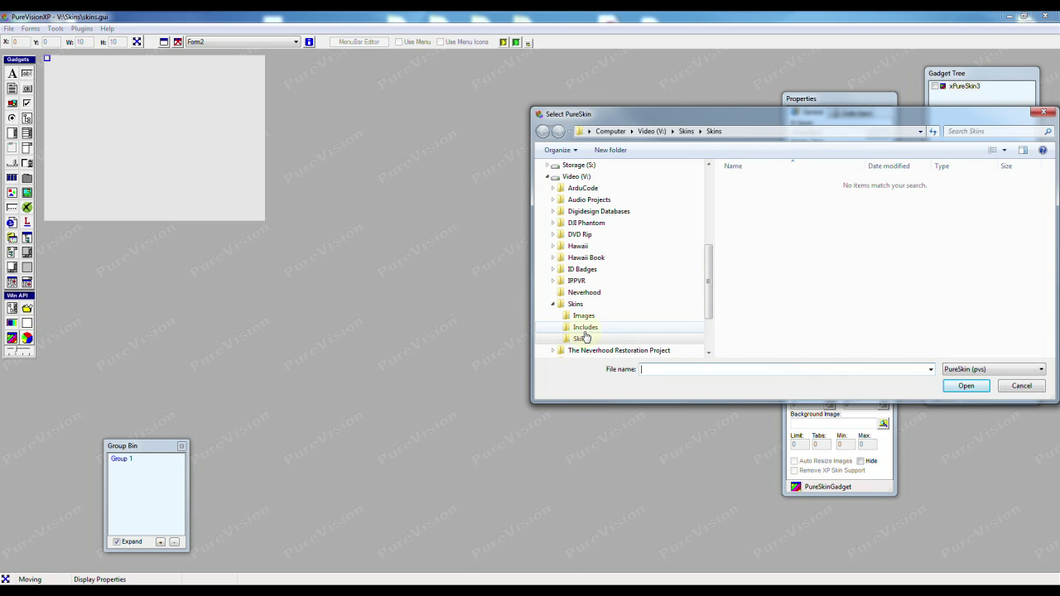
pyautogui.click(588, 318)
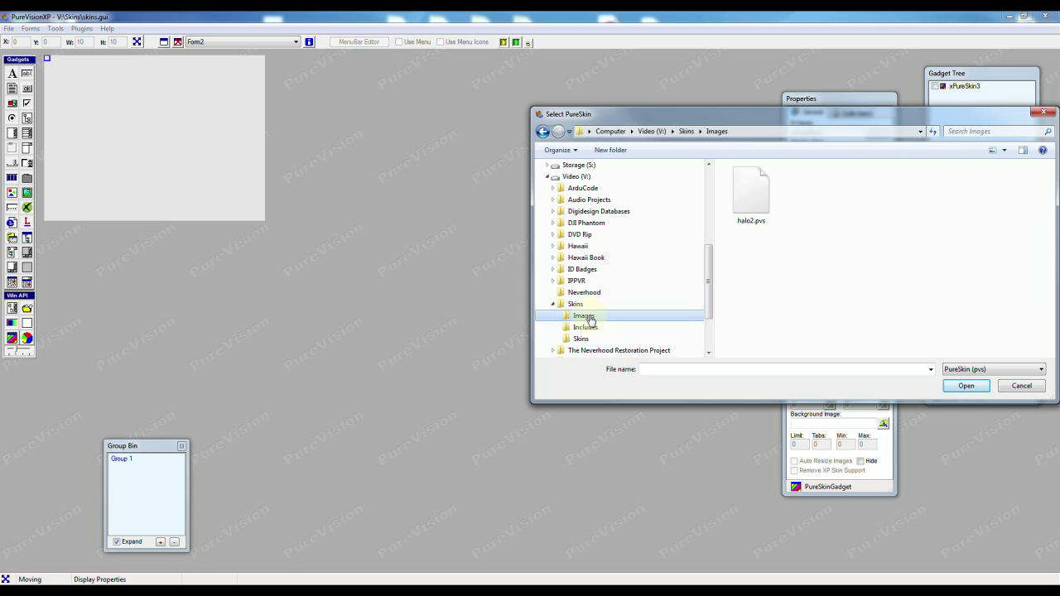
pyautogui.click(751, 197)
pyautogui.click(965, 387)
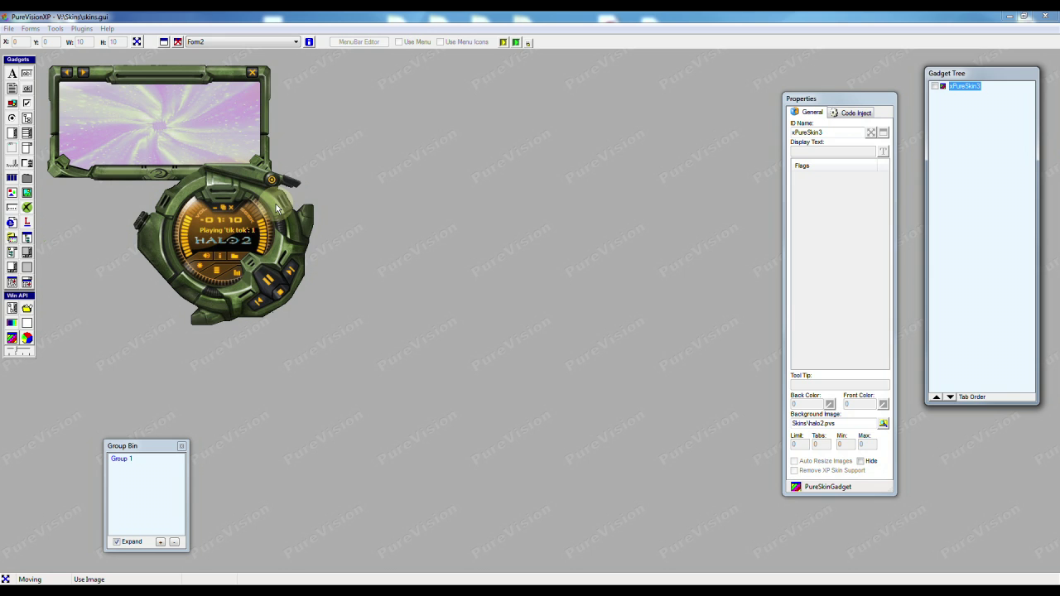
pyautogui.click(300, 222)
pyautogui.moveTo(290, 226); pyautogui.dragTo(319, 243)
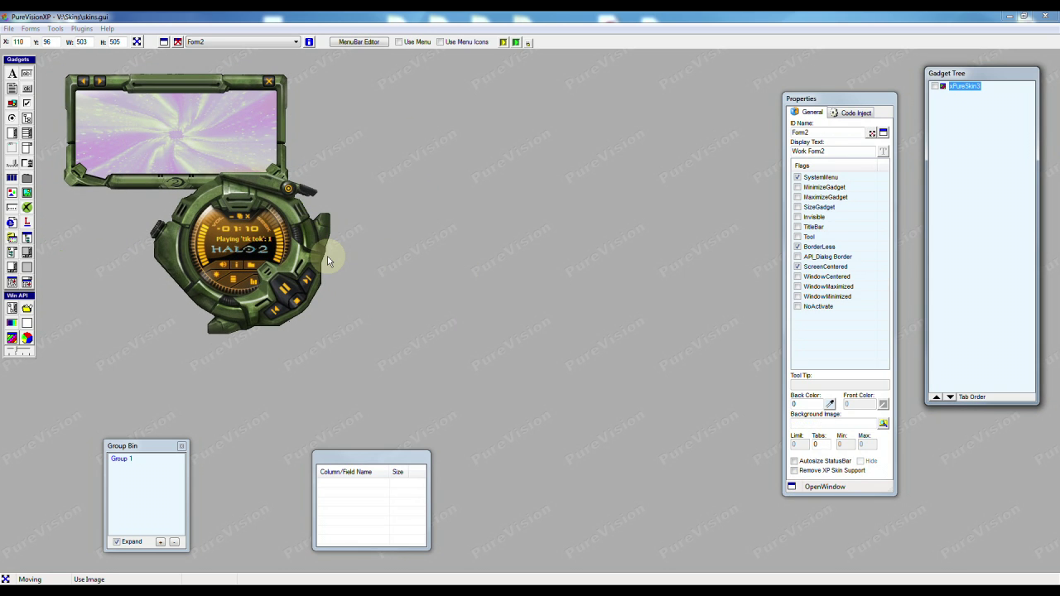